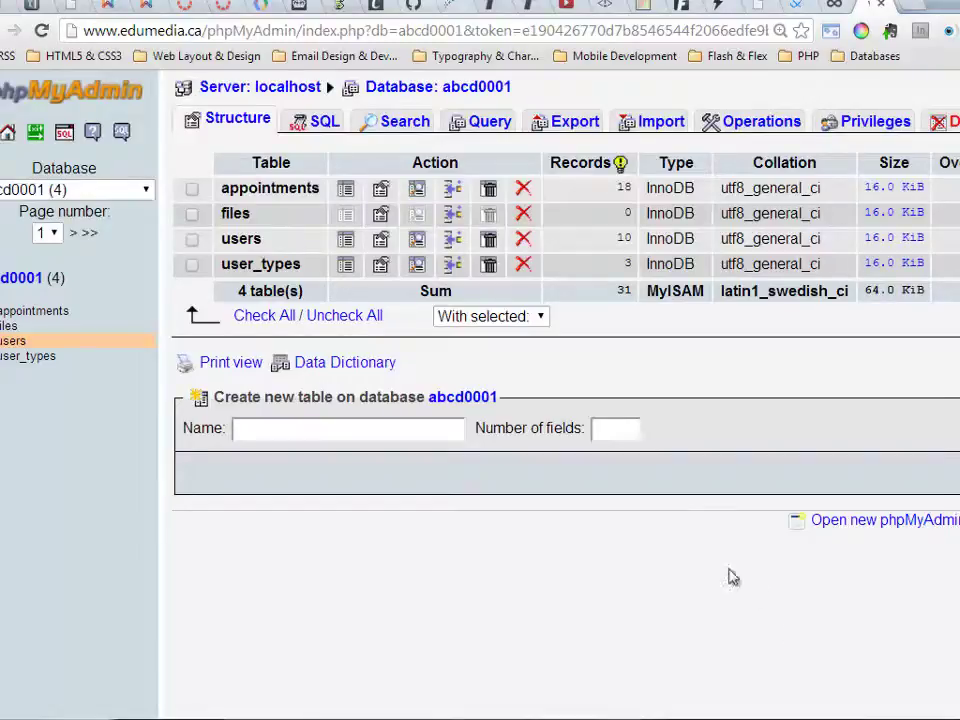
Start a new table named "things" with 2 fields in the abcd0001 database
{"action": "left_click", "coordinate": [363, 434]}
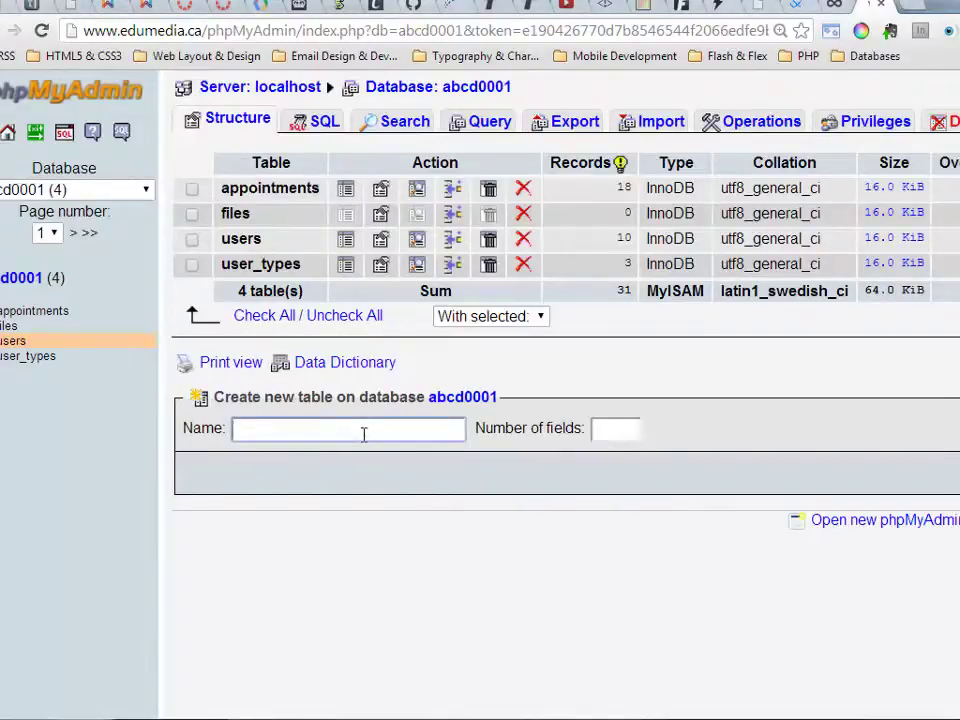
{"action": "type", "text": "things"}
{"action": "key", "text": "Tab"}
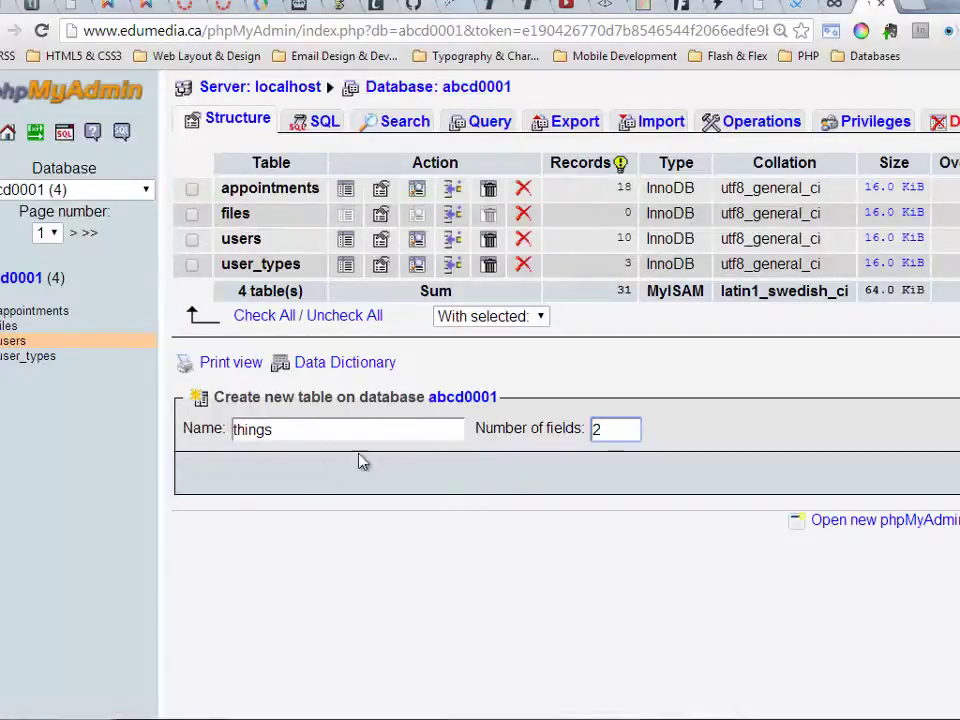
{"action": "key", "text": "Return"}
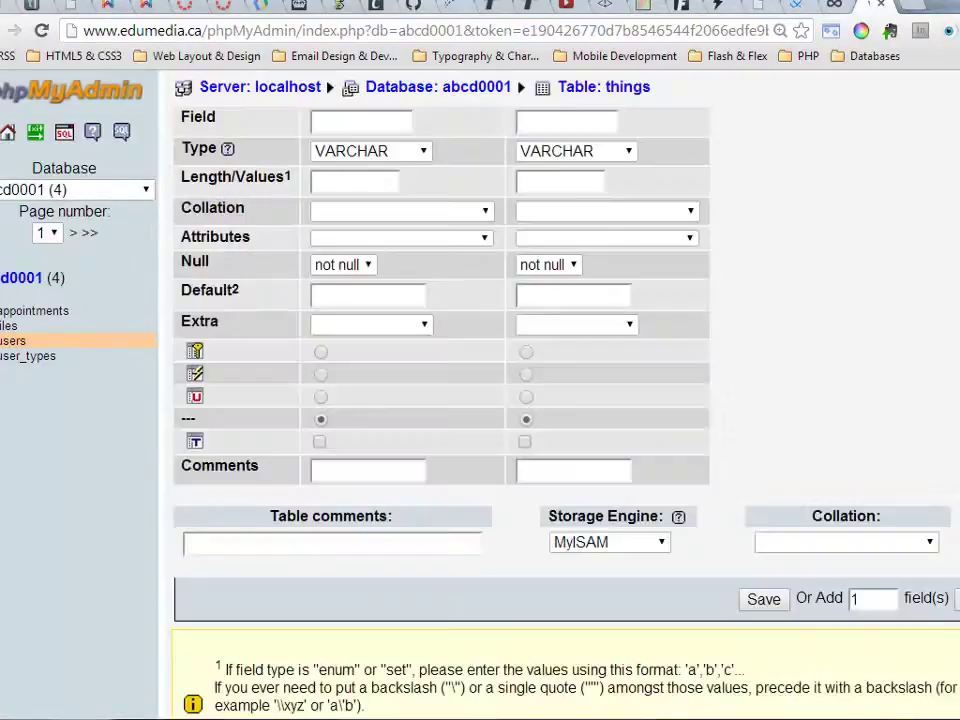
Name the new table's two fields thing_id and thing_name
{"action": "left_click", "coordinate": [388, 116]}
{"action": "type", "text": "thing"}
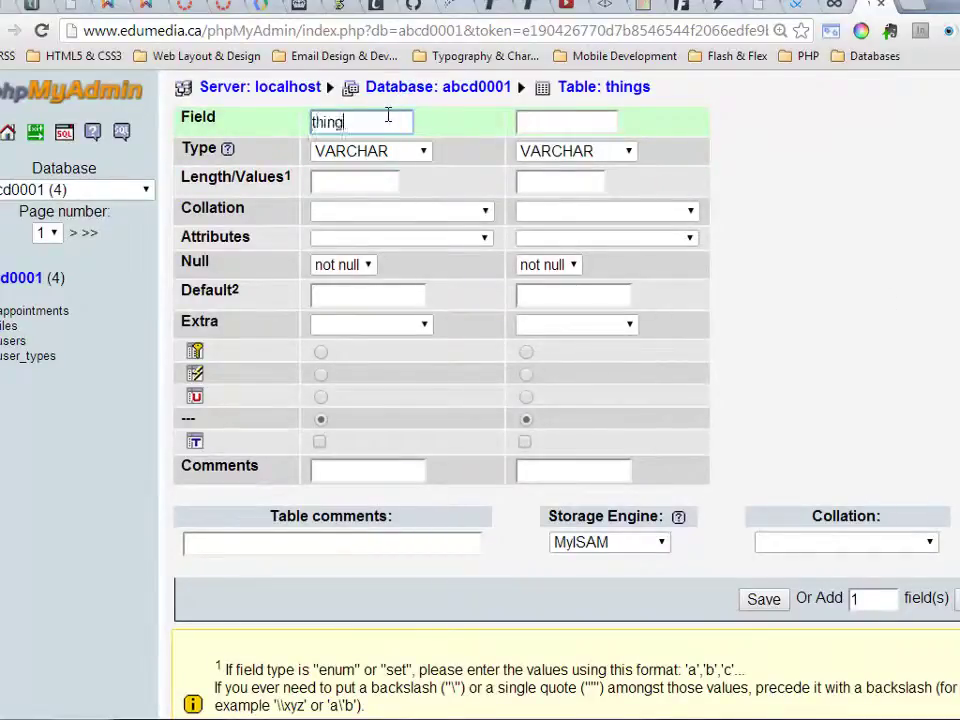
{"action": "type", "text": "_id"}
{"action": "key", "text": "Tab"}
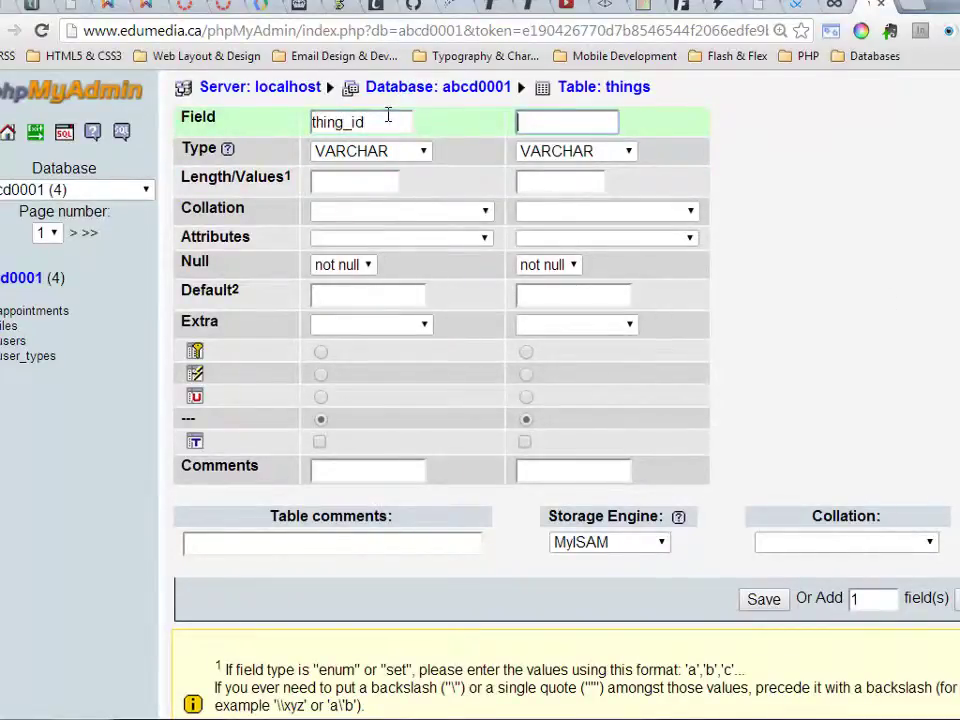
{"action": "type", "text": "thing_name"}
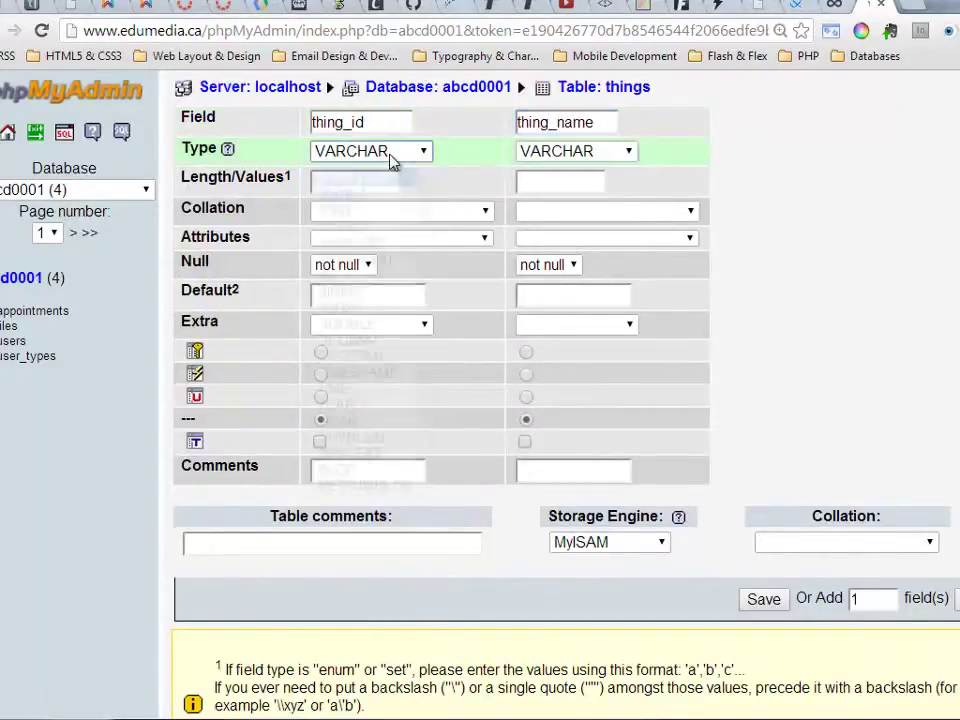
Make thing_id an INT primary key and set the length of thing_name to 80
{"action": "left_click", "coordinate": [392, 155]}
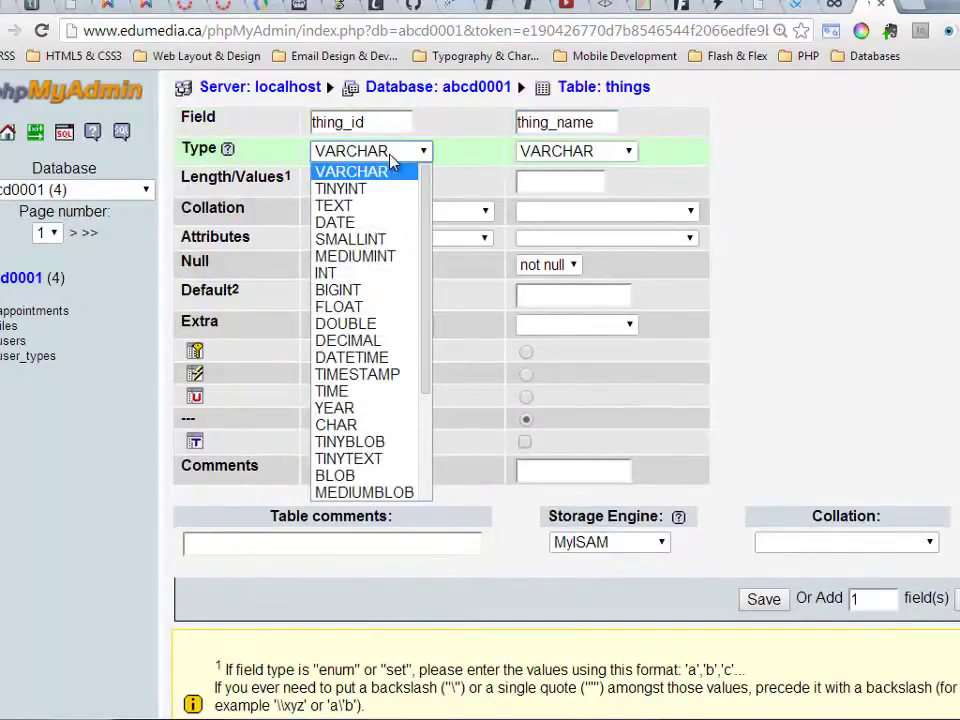
{"action": "left_click", "coordinate": [379, 273]}
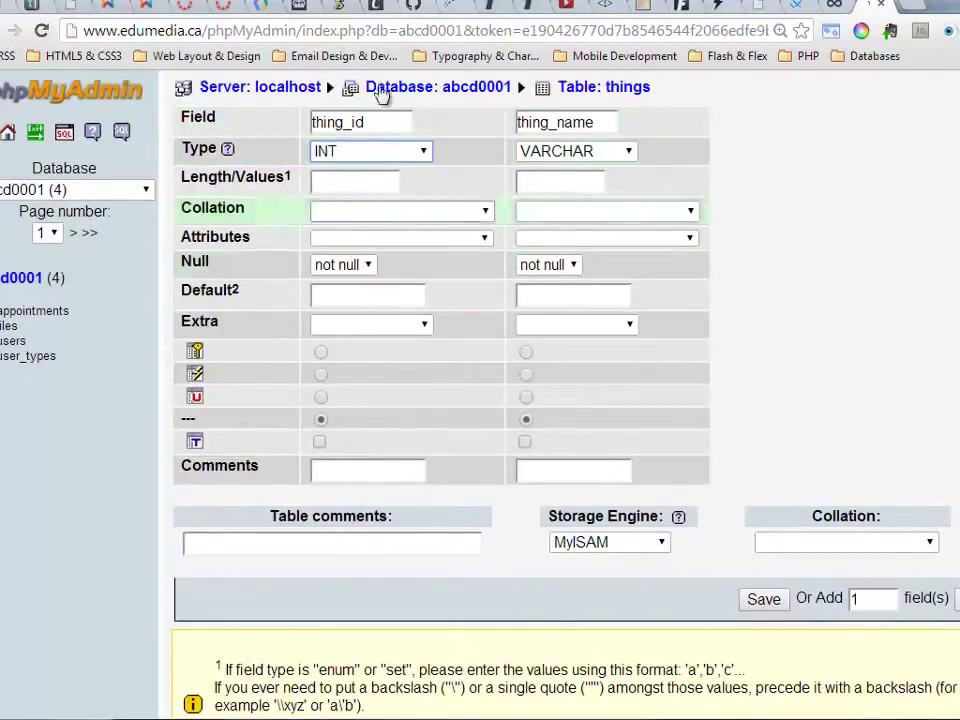
{"action": "left_click", "coordinate": [321, 352]}
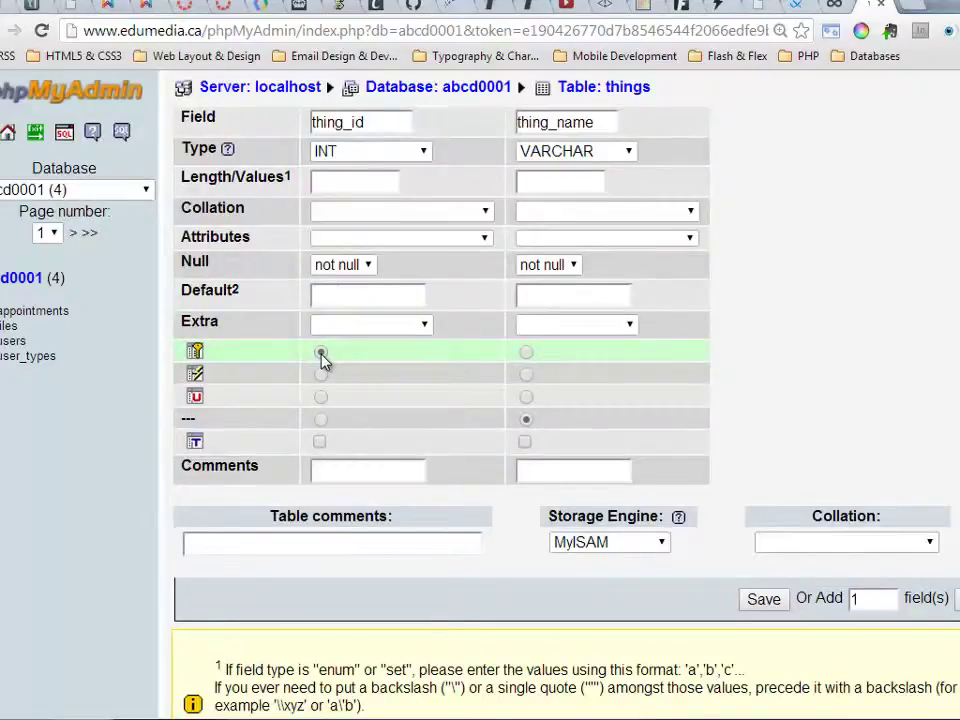
{"action": "left_click", "coordinate": [564, 180]}
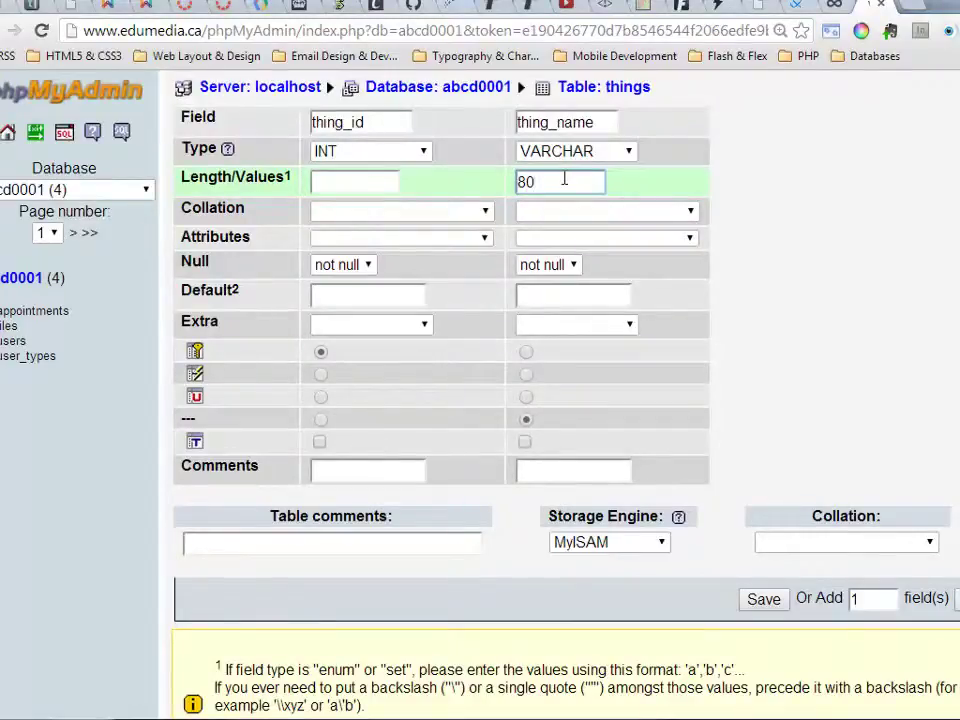
Set the table's storage engine to InnoDB and its collation to utf8_general_ci
{"action": "left_click", "coordinate": [576, 553]}
{"action": "left_click", "coordinate": [576, 596]}
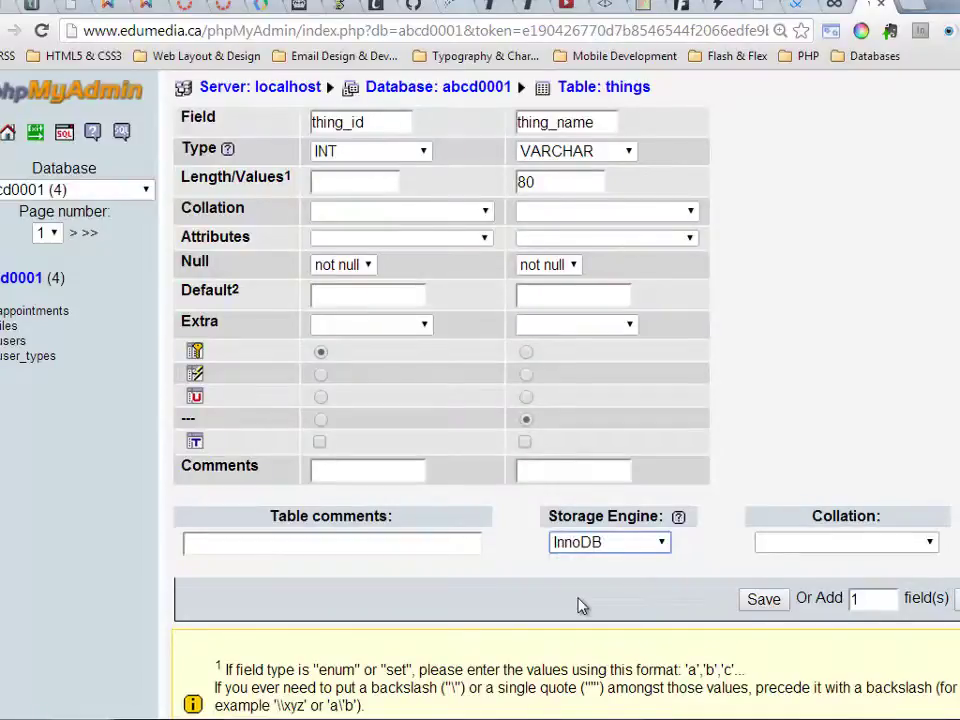
{"action": "left_click", "coordinate": [864, 553]}
{"action": "scroll", "coordinate": [936, 675], "scroll_direction": "down", "scroll_amount": 10}
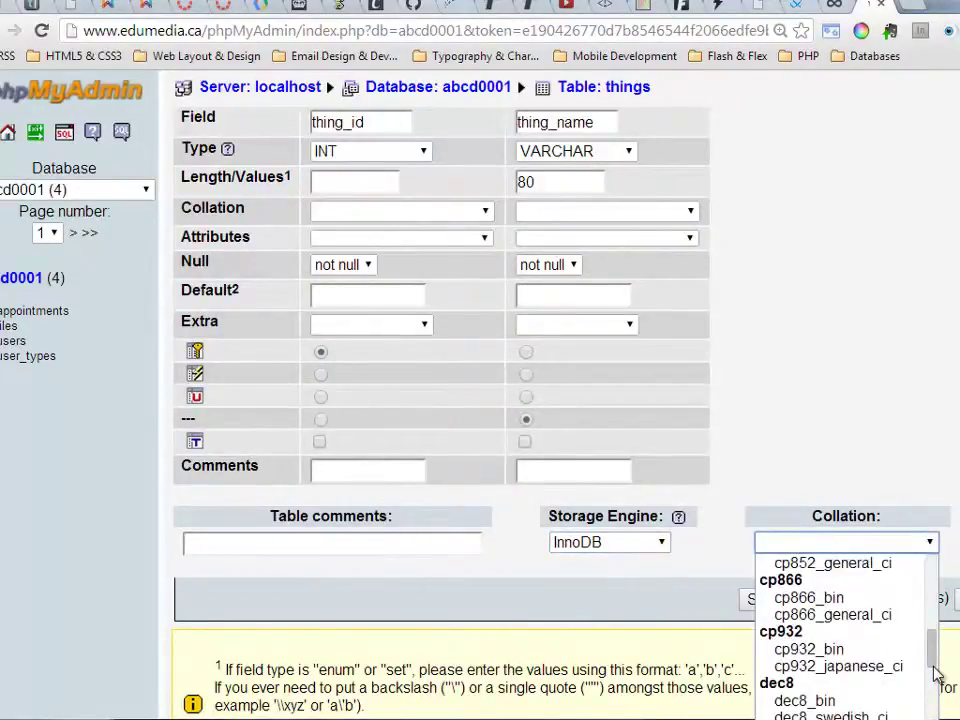
{"action": "scroll", "coordinate": [932, 705], "scroll_direction": "down", "scroll_amount": 6}
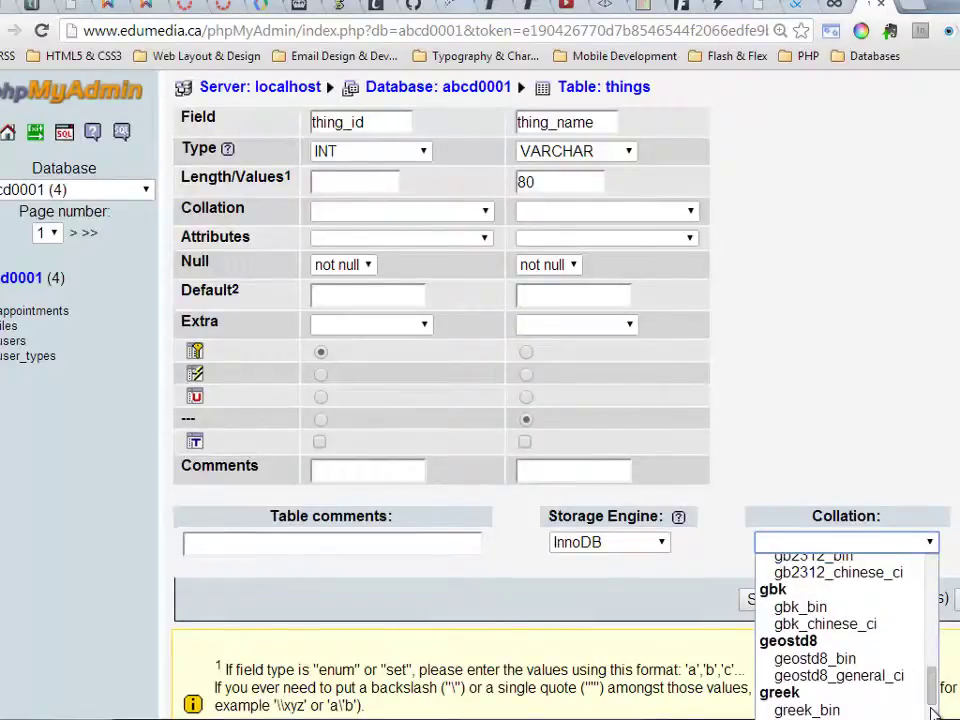
{"action": "scroll", "coordinate": [932, 705], "scroll_direction": "down", "scroll_amount": 15}
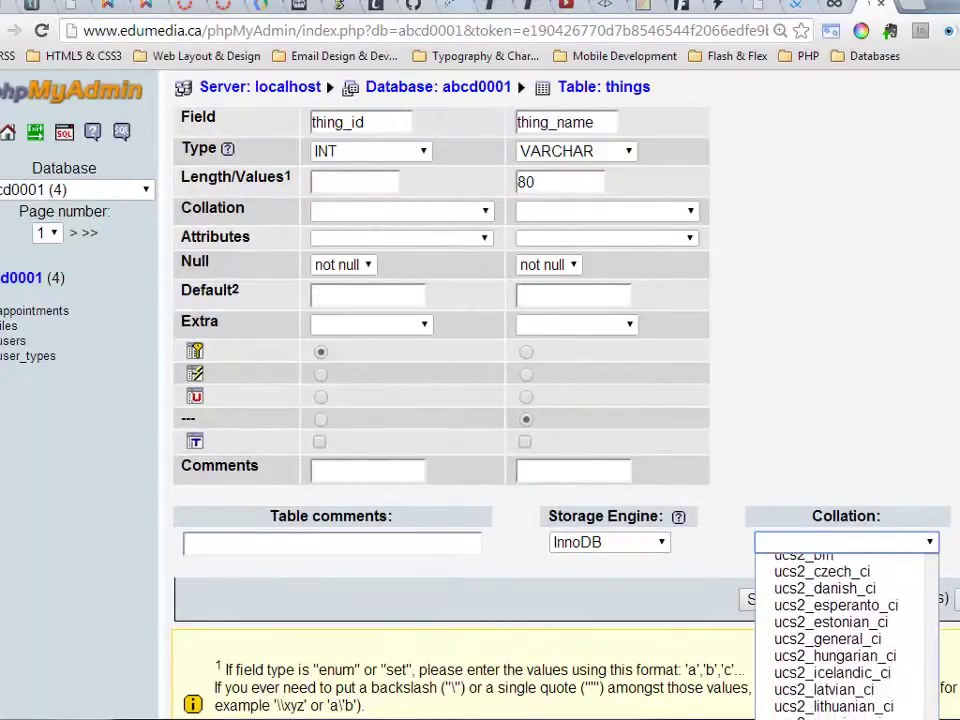
{"action": "scroll", "coordinate": [850, 635], "scroll_direction": "down", "scroll_amount": 1}
{"action": "scroll", "coordinate": [850, 635], "scroll_direction": "up", "scroll_amount": 12}
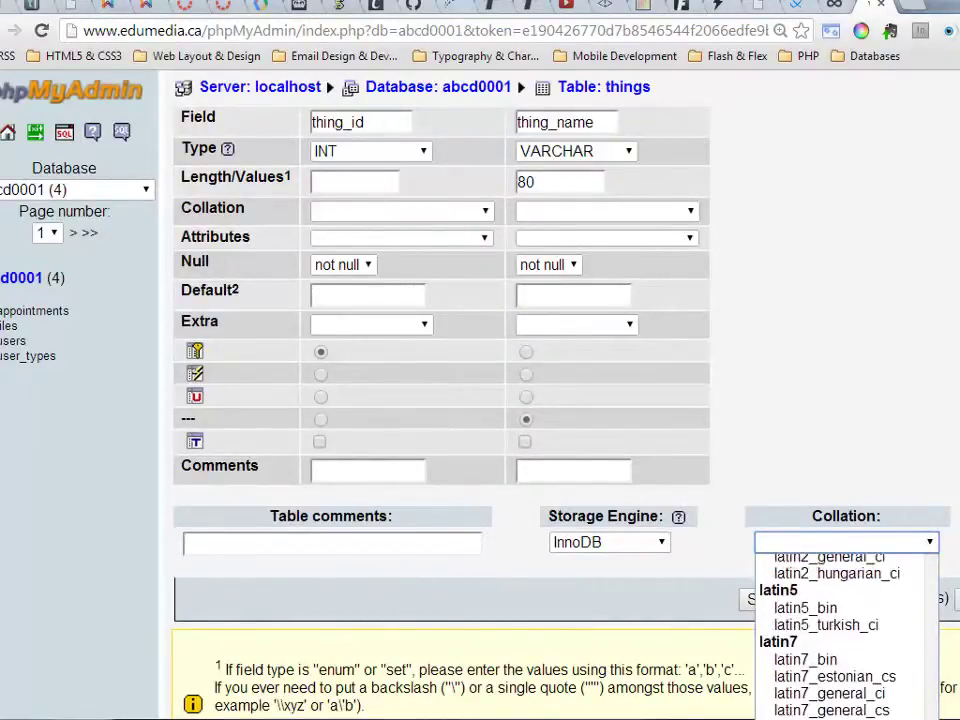
{"action": "scroll", "coordinate": [850, 635], "scroll_direction": "down", "scroll_amount": 15}
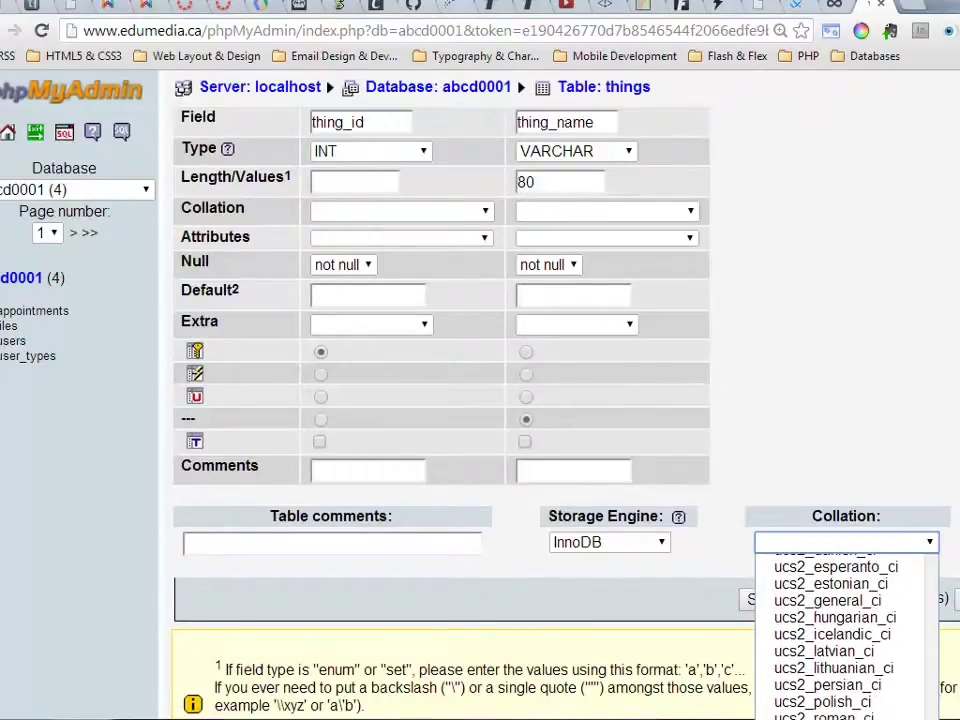
{"action": "scroll", "coordinate": [850, 635], "scroll_direction": "down", "scroll_amount": 6}
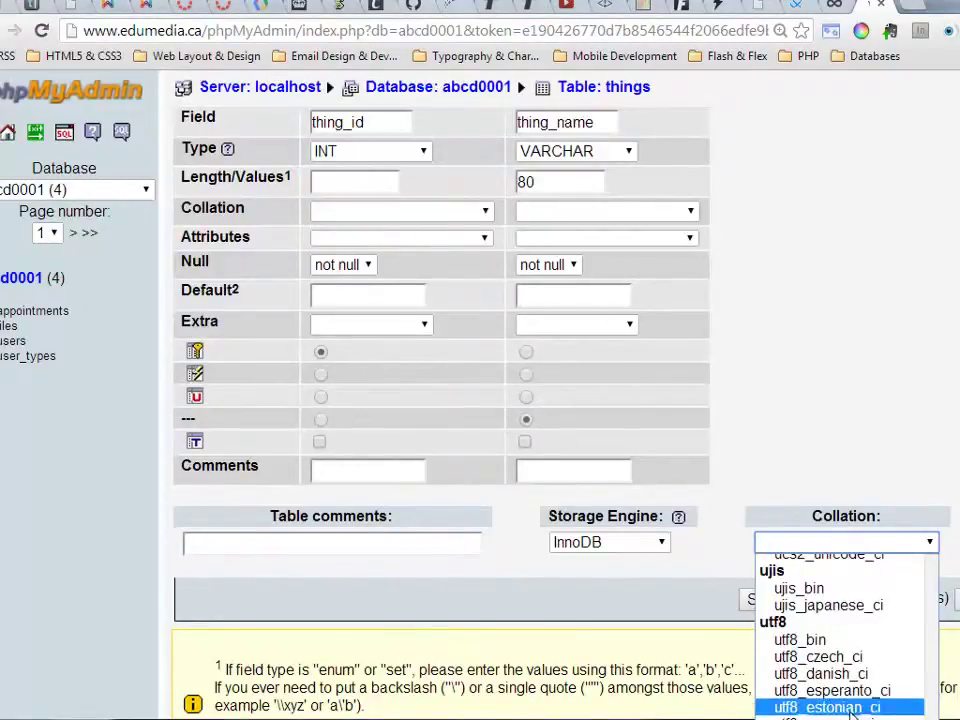
{"action": "scroll", "coordinate": [820, 699], "scroll_direction": "down", "scroll_amount": 1}
{"action": "left_click", "coordinate": [820, 699]}
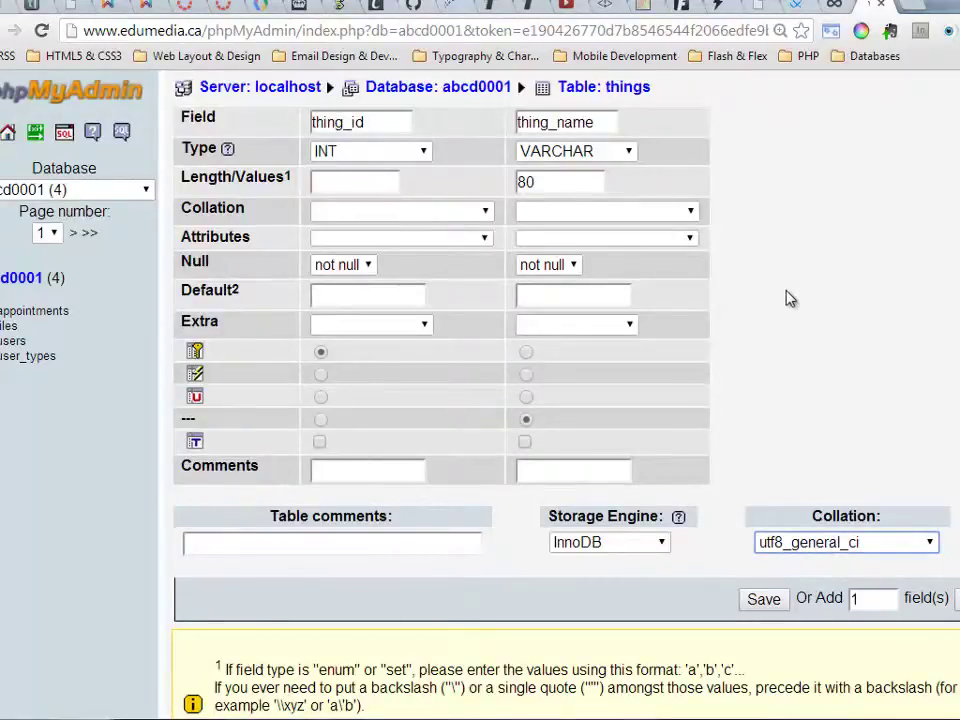
Make thing_id auto_increment and save the "things" table
{"action": "left_click", "coordinate": [340, 326]}
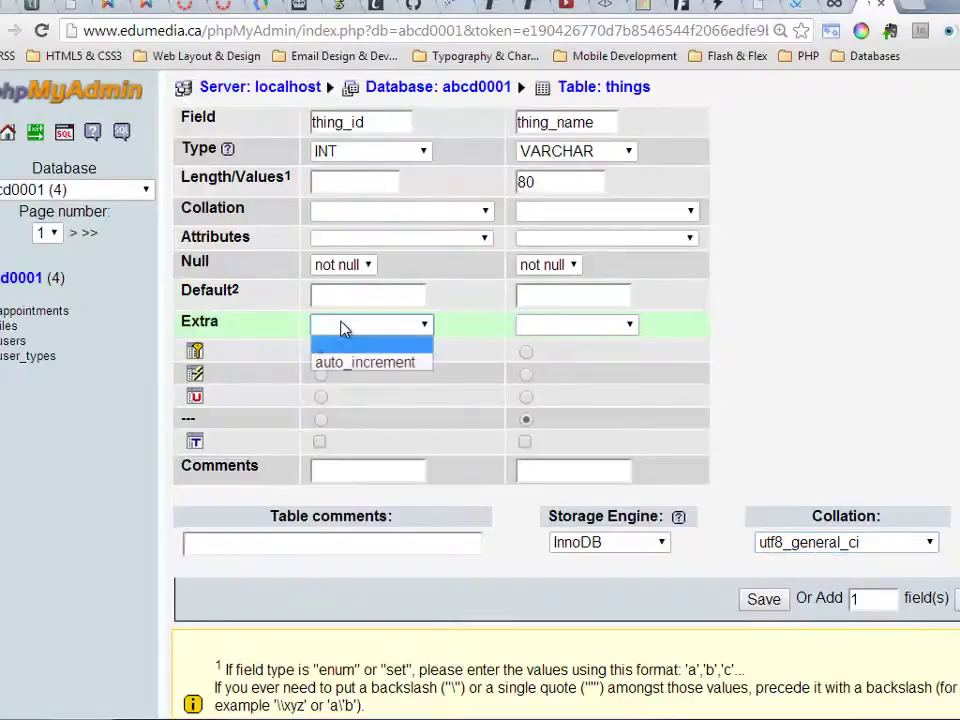
{"action": "left_click", "coordinate": [408, 364]}
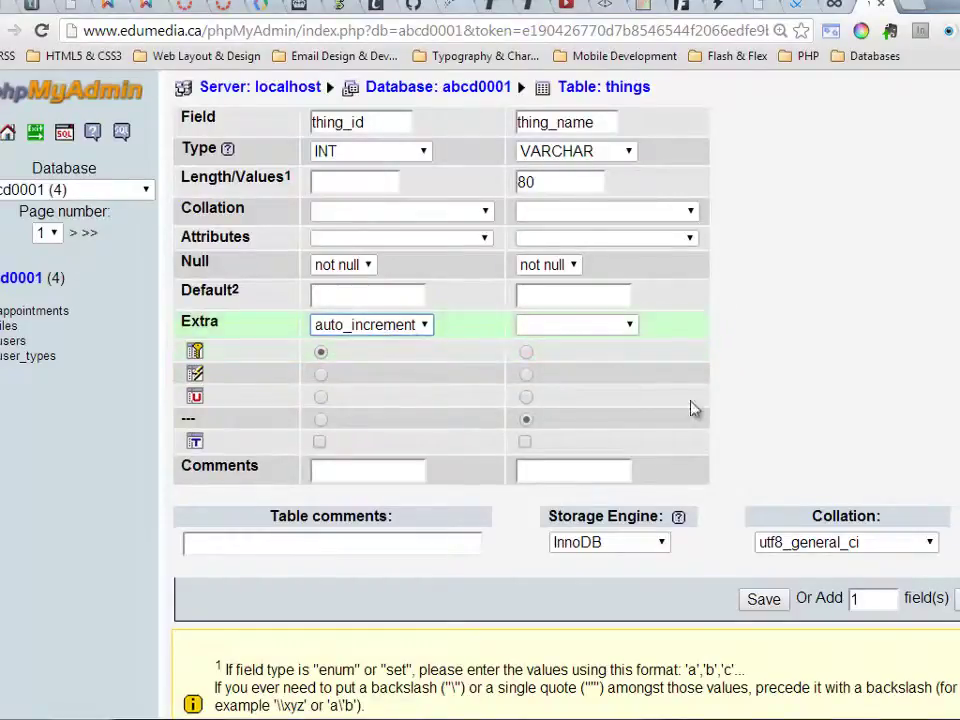
{"action": "left_click", "coordinate": [776, 601]}
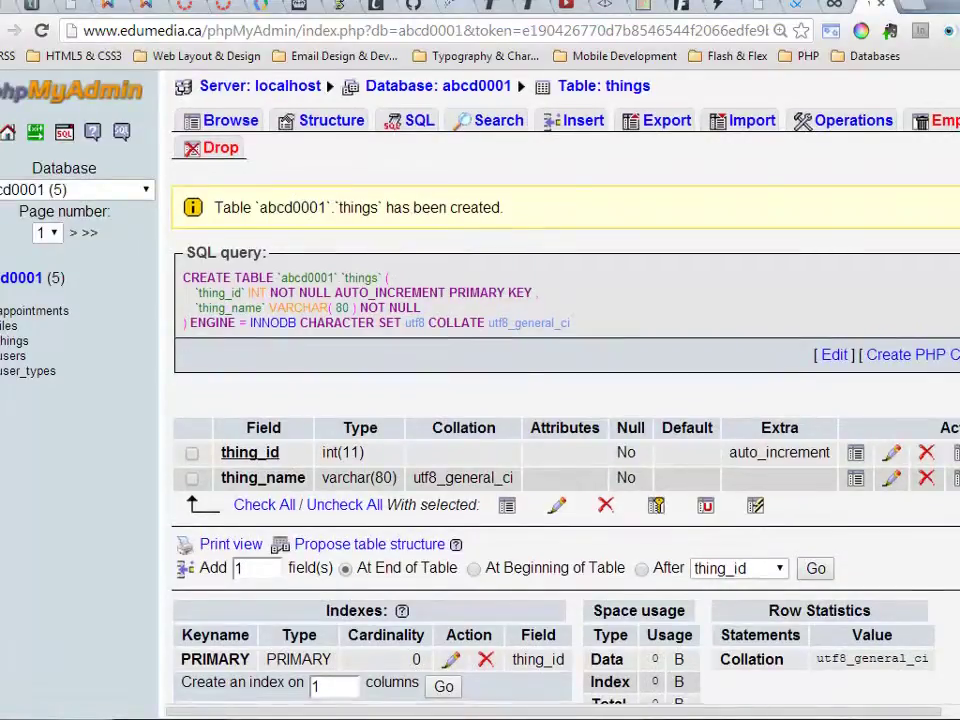
Drop the "things" table from the database and accept the confirmation
{"action": "scroll", "coordinate": [560, 400], "scroll_direction": "down", "scroll_amount": 1}
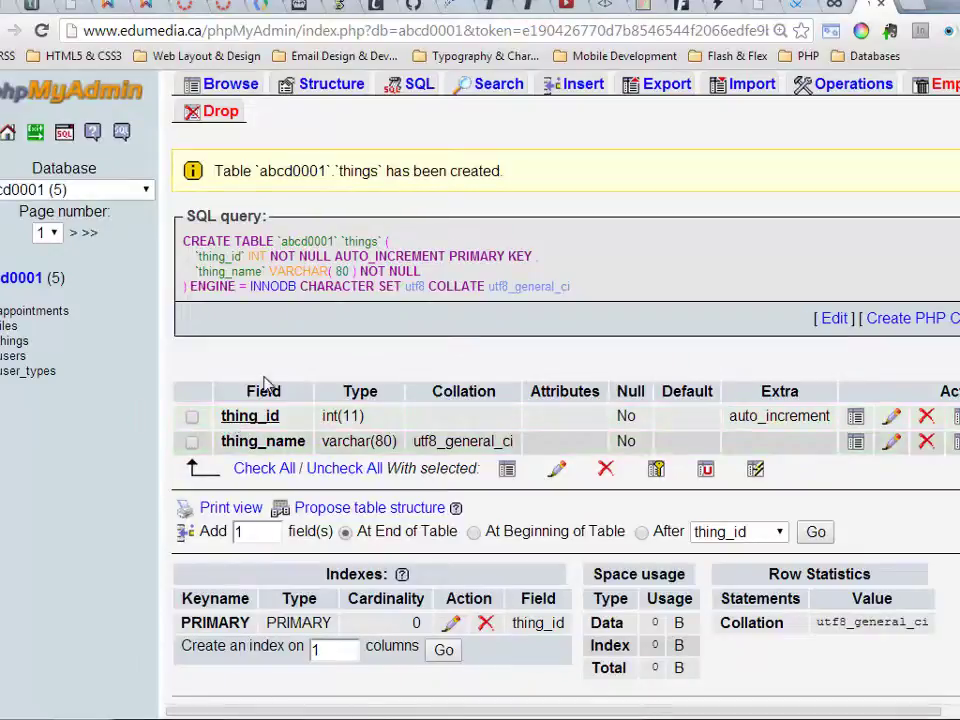
{"action": "left_click", "coordinate": [224, 121]}
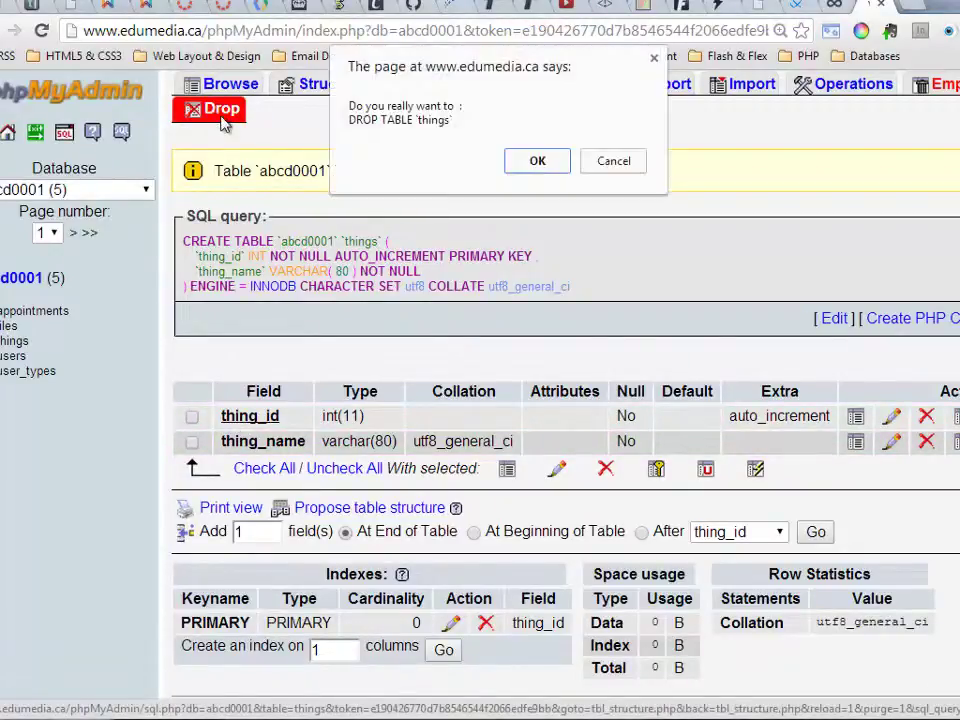
{"action": "left_click", "coordinate": [538, 162]}
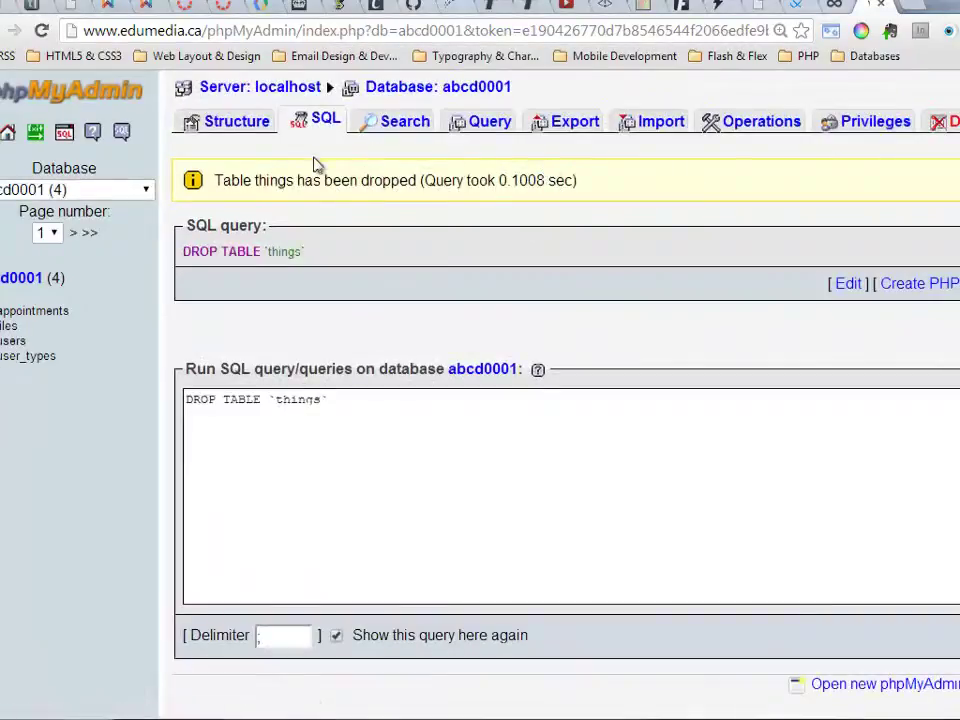
Return to the structure of database abcd0001 and start another table named "things" with 2 fields
{"action": "left_click", "coordinate": [237, 121]}
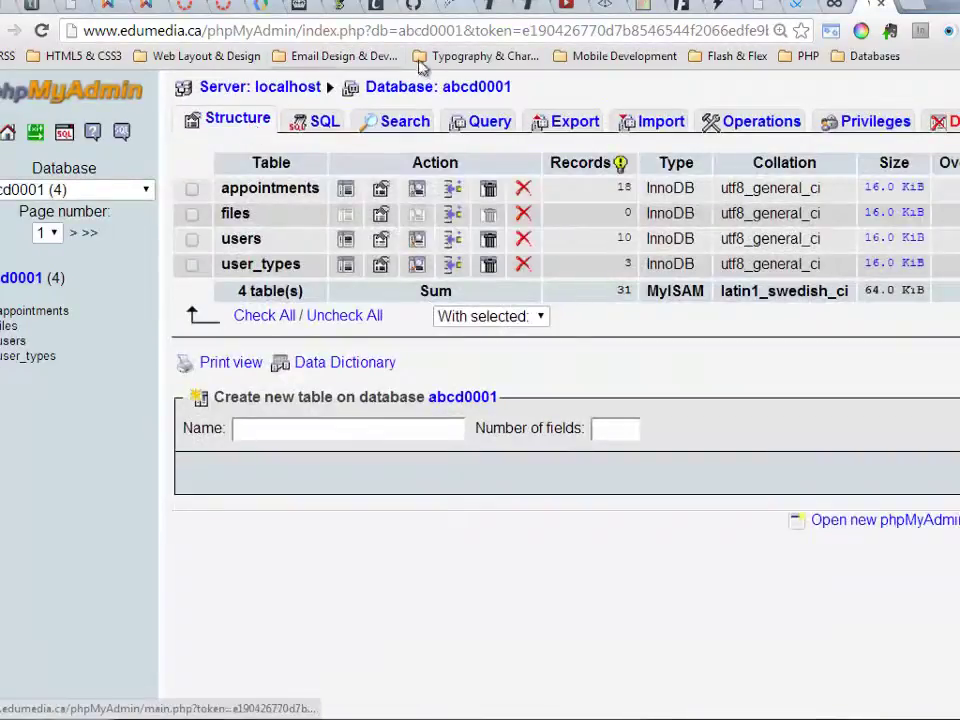
{"action": "left_click", "coordinate": [341, 428]}
{"action": "type", "text": "things"}
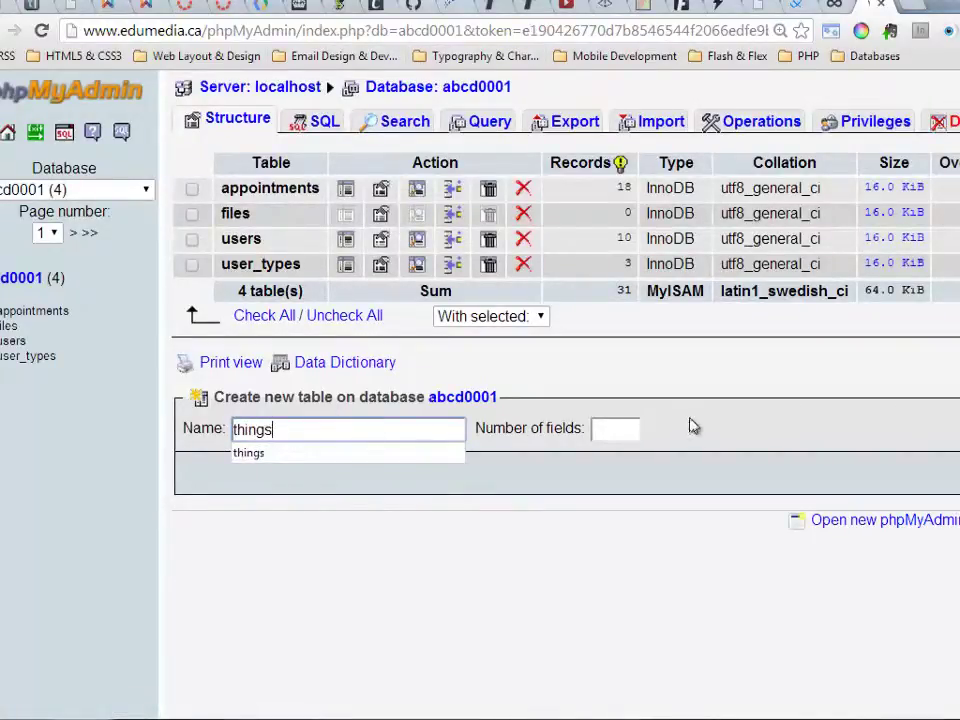
{"action": "left_click", "coordinate": [617, 431]}
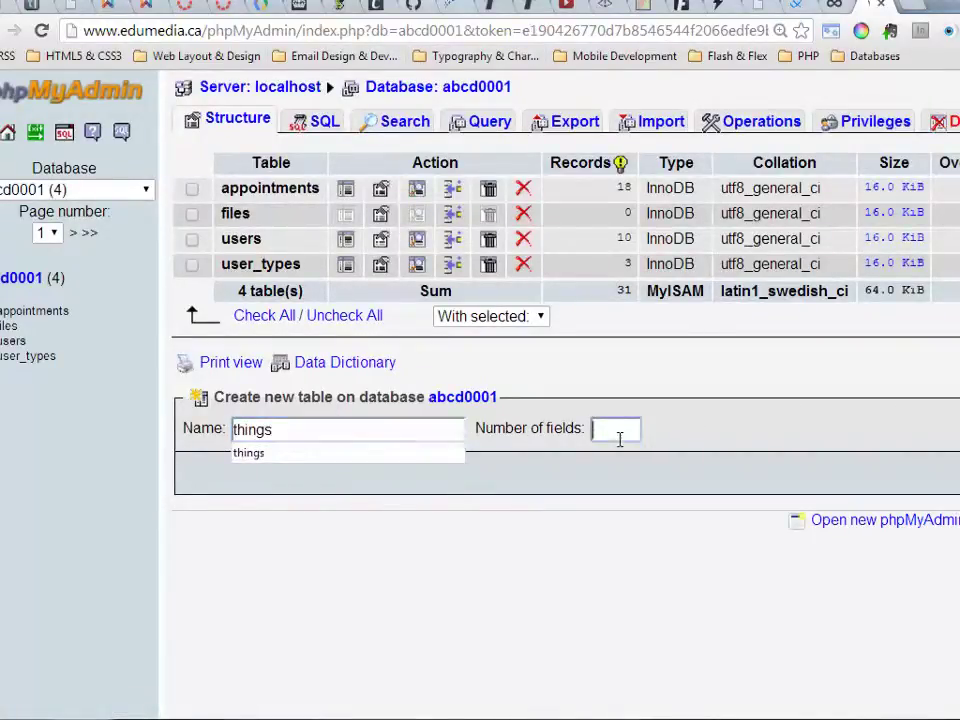
{"action": "type", "text": "2"}
{"action": "key", "text": "Return"}
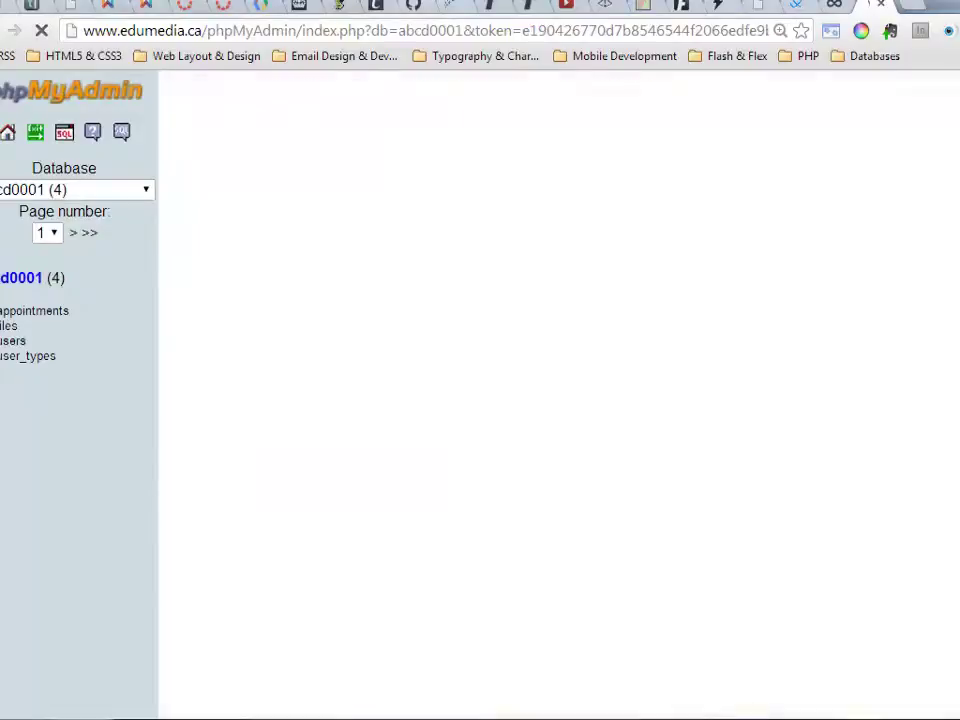
Enter thing_id and thing_name as the field names of the recreated "things" table
{"action": "left_click", "coordinate": [393, 122]}
{"action": "type", "text": "thiing"}
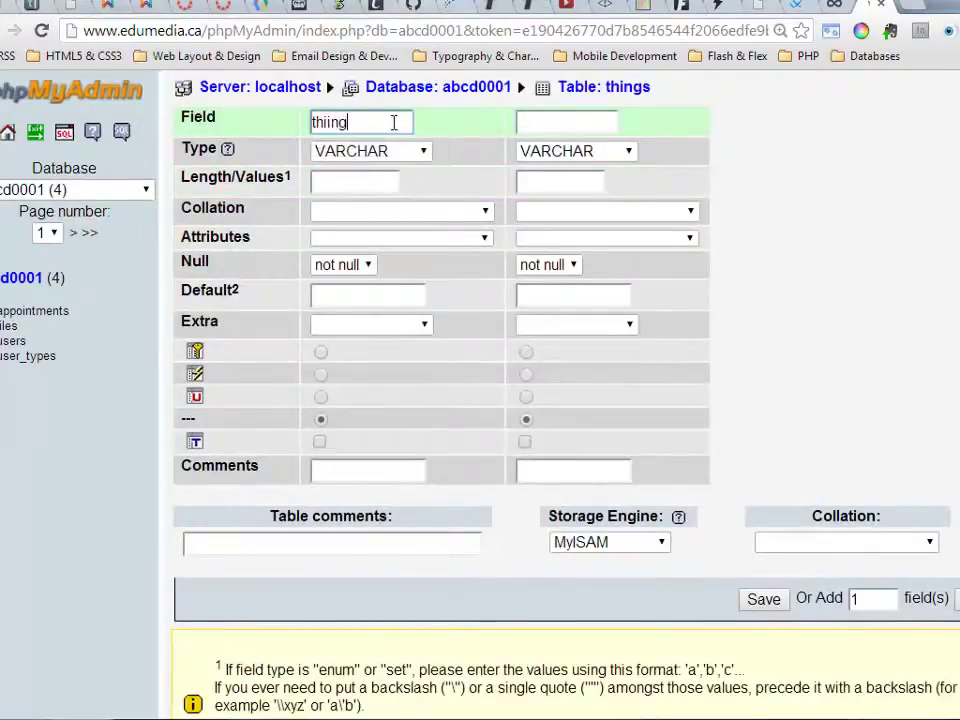
{"action": "key", "text": "BackSpace"}
{"action": "key", "text": "BackSpace"}
{"action": "key", "text": "BackSpace"}
{"action": "type", "text": "ng_id"}
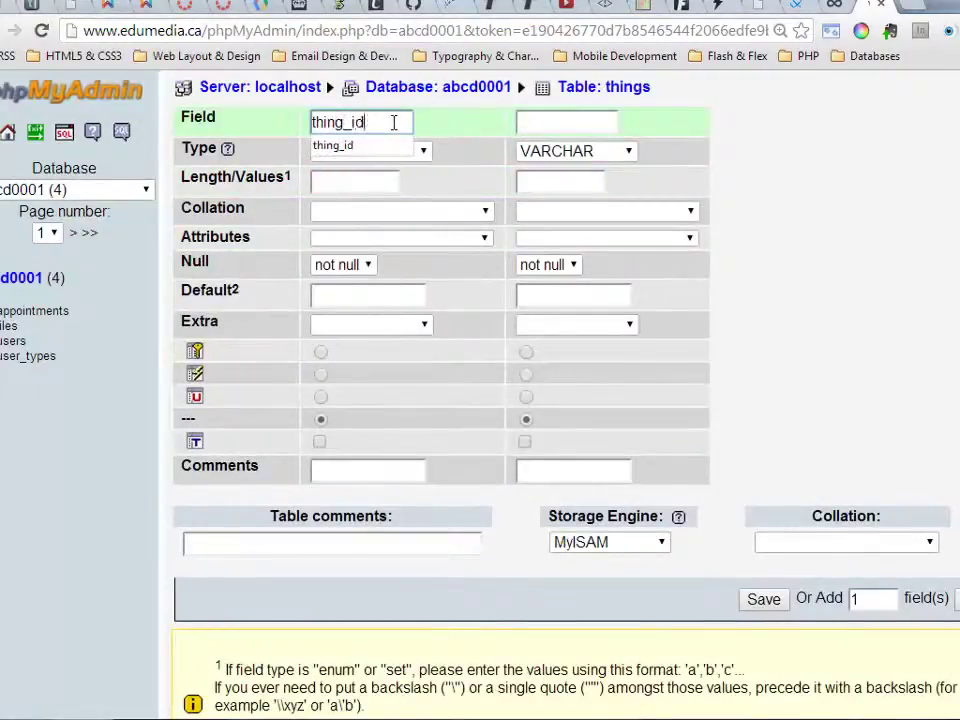
{"action": "key", "text": "Tab"}
{"action": "type", "text": "thing_"}
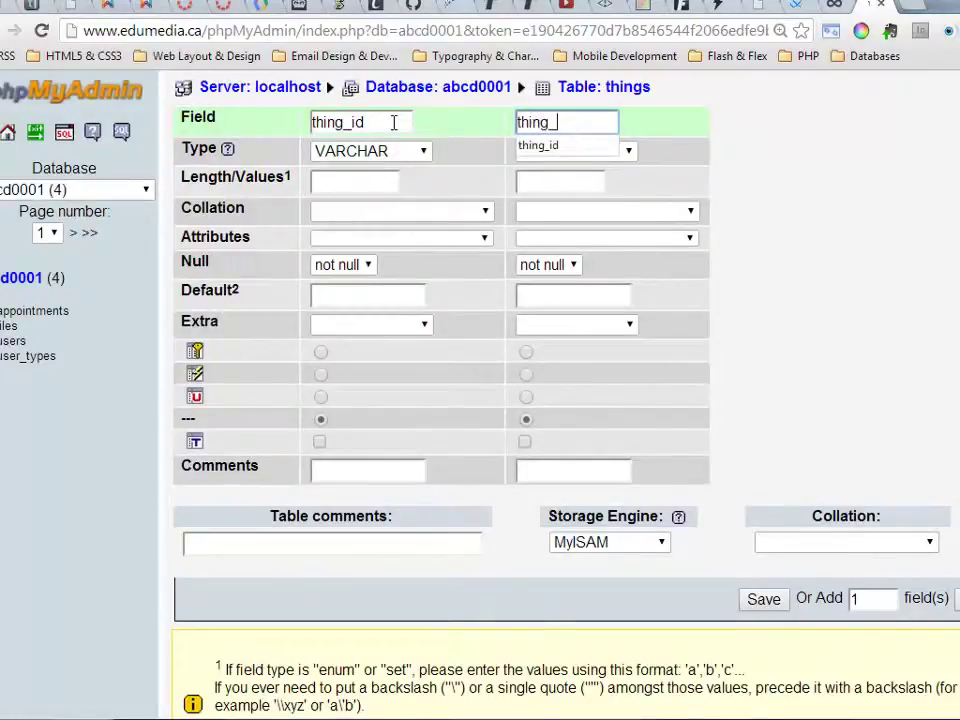
{"action": "type", "text": "name"}
Set the type of thing_id to INT and make it the primary key
{"action": "key", "text": "Tab"}
{"action": "key", "text": "Tab"}
{"action": "key", "text": "Down"}
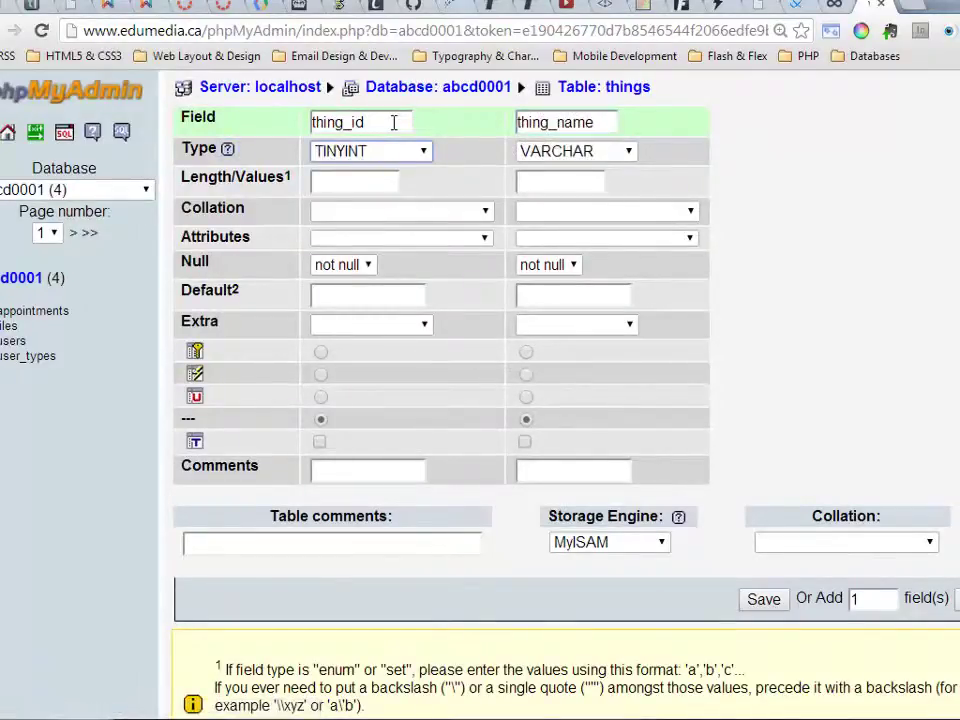
{"action": "key", "text": "Down"}
{"action": "key", "text": "Down"}
{"action": "key", "text": "Down"}
{"action": "key", "text": "Down"}
{"action": "key", "text": "Down"}
{"action": "key", "text": "Down"}
{"action": "key", "text": "Up"}
{"action": "key", "text": "Up"}
{"action": "key", "text": "Up"}
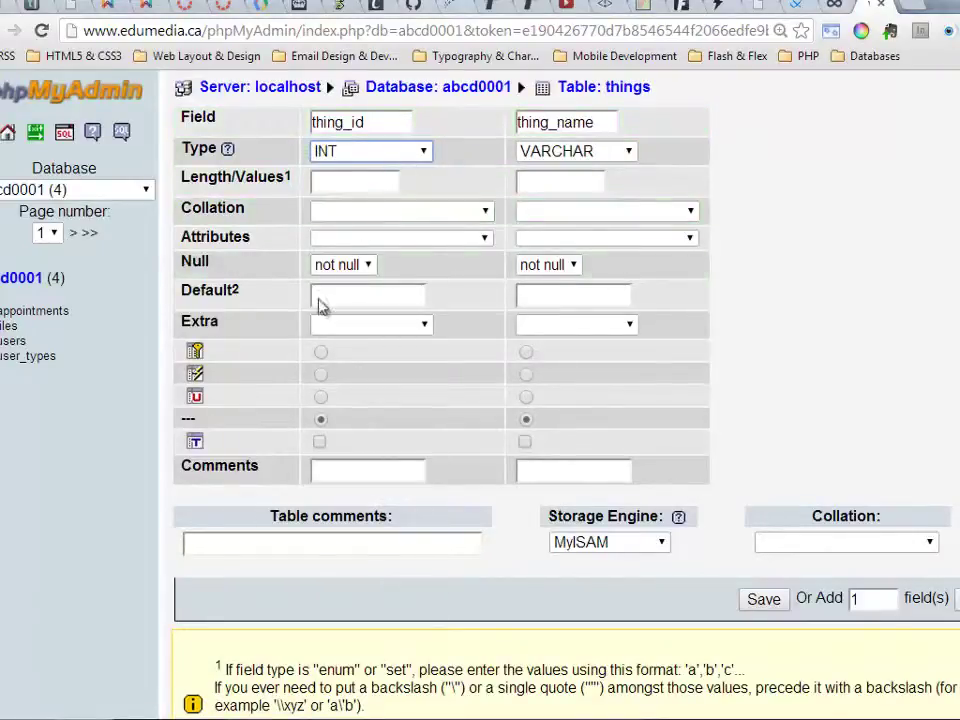
{"action": "left_click", "coordinate": [321, 354]}
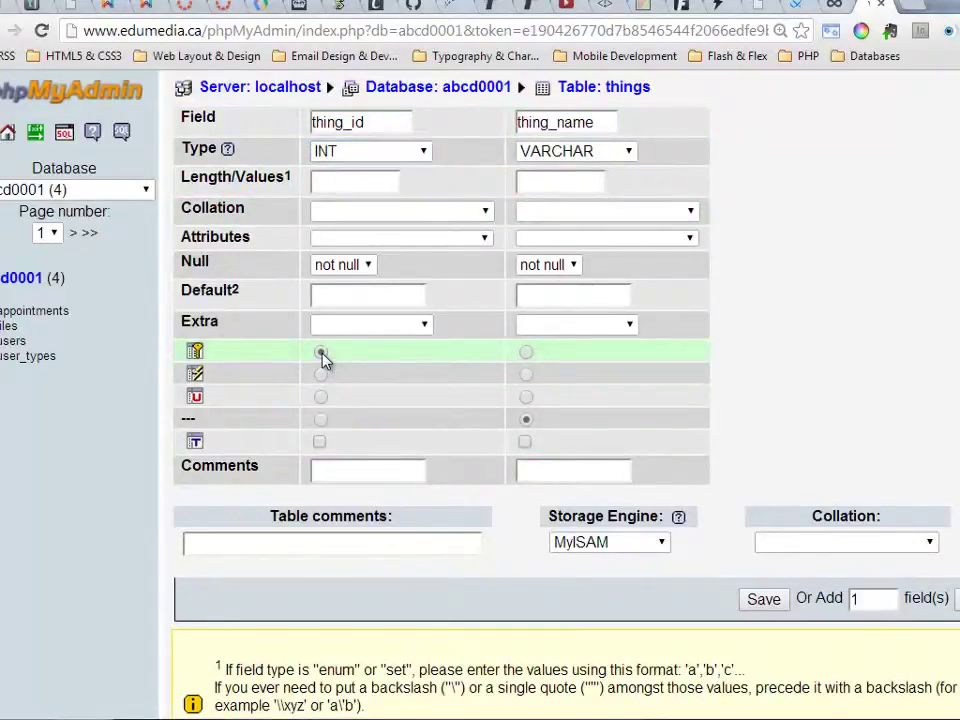
Set the storage engine of the "things" table to InnoDB and try to save the table
{"action": "left_click", "coordinate": [636, 557]}
{"action": "left_click", "coordinate": [588, 596]}
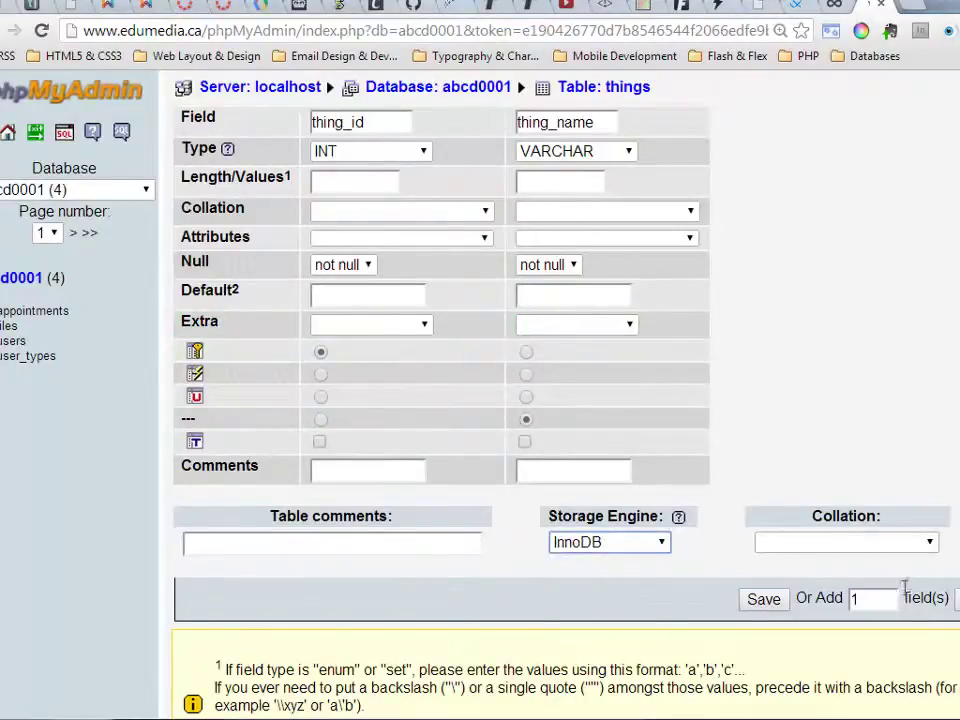
{"action": "left_click", "coordinate": [761, 604]}
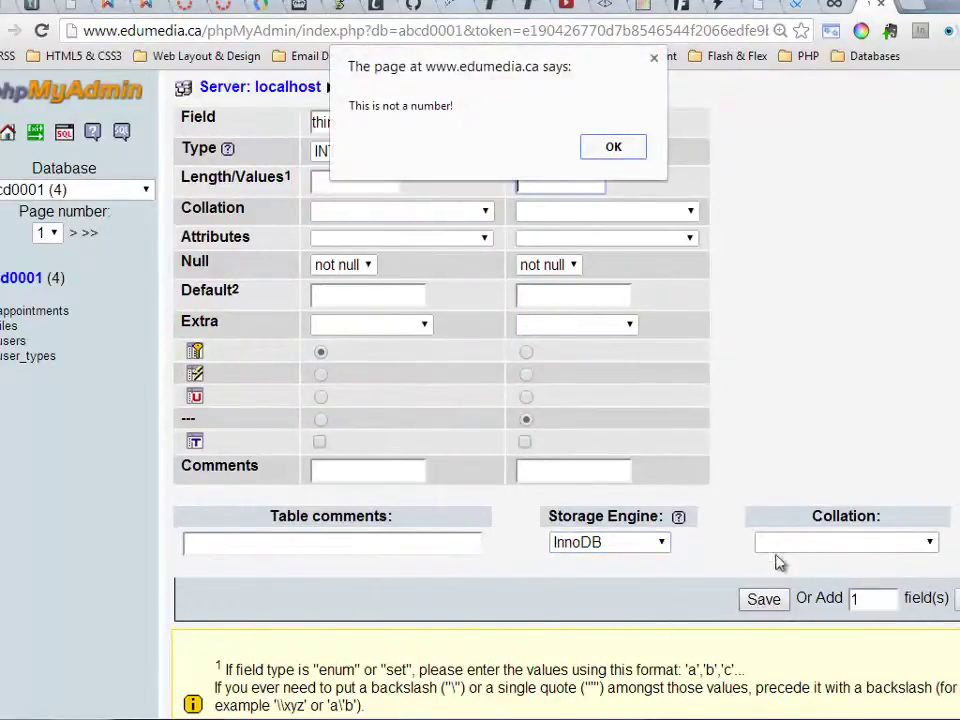
Dismiss the alert, set the length of the thing_name field to 120 and save the "things" table
{"action": "left_click", "coordinate": [611, 149]}
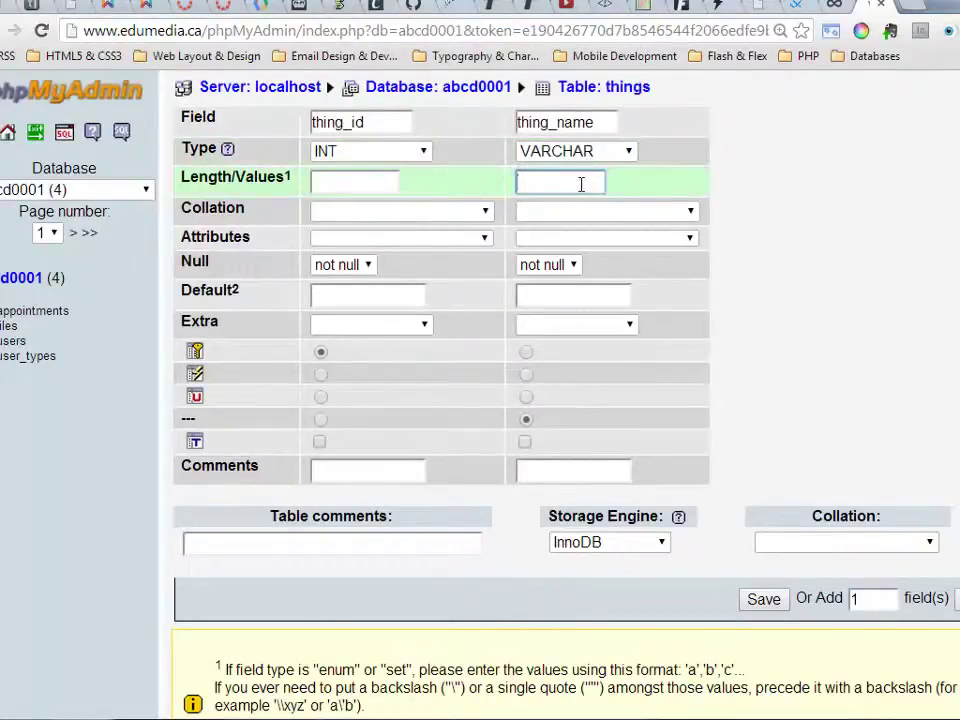
{"action": "type", "text": "120"}
{"action": "left_click", "coordinate": [765, 600]}
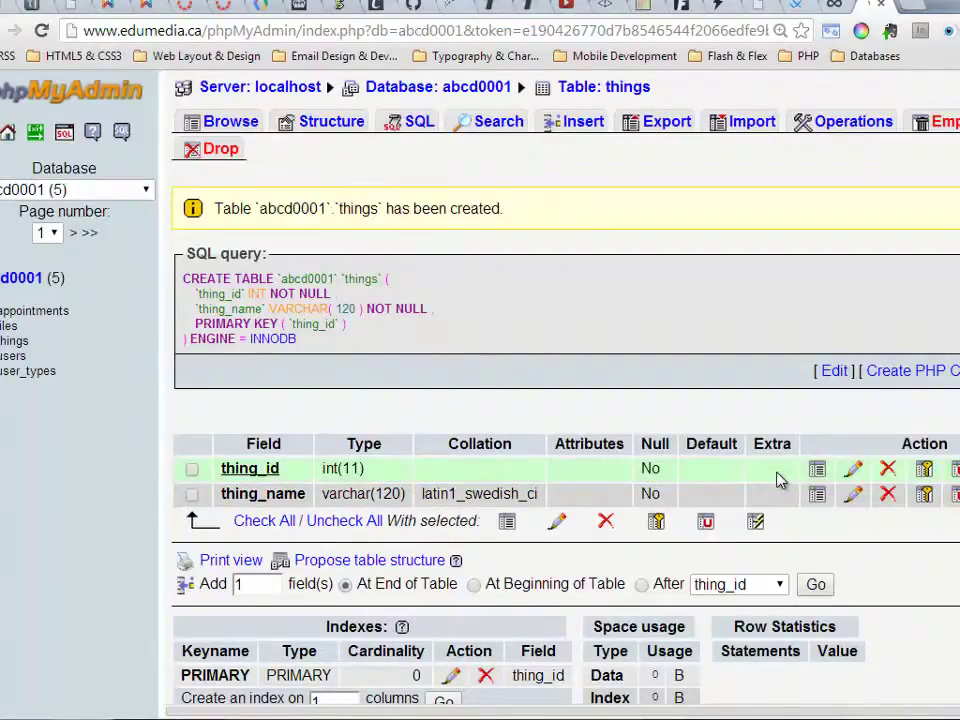
Edit the thing_id field of the "things" table, choose its Extra setting and save the field
{"action": "left_click", "coordinate": [855, 470]}
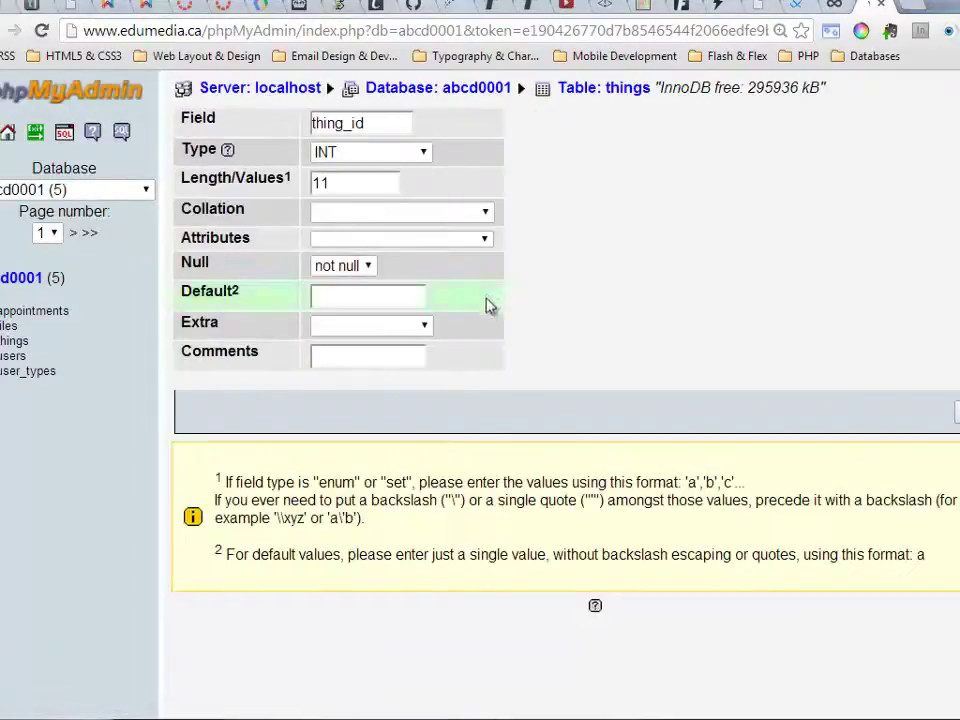
{"action": "left_click", "coordinate": [422, 325]}
{"action": "left_click", "coordinate": [400, 370]}
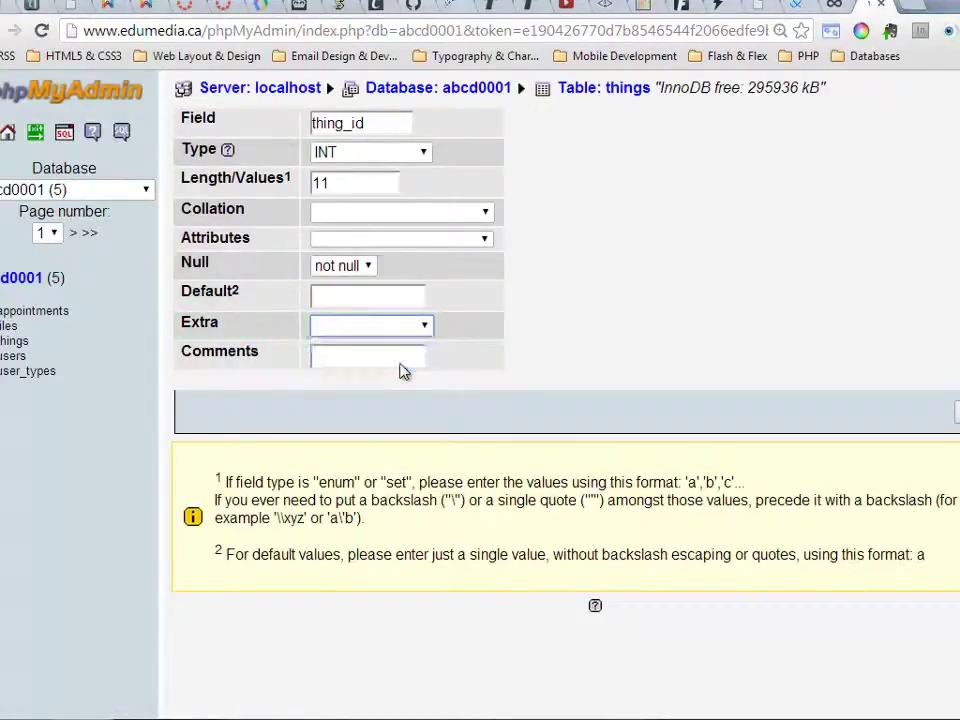
{"action": "left_click", "coordinate": [950, 412]}
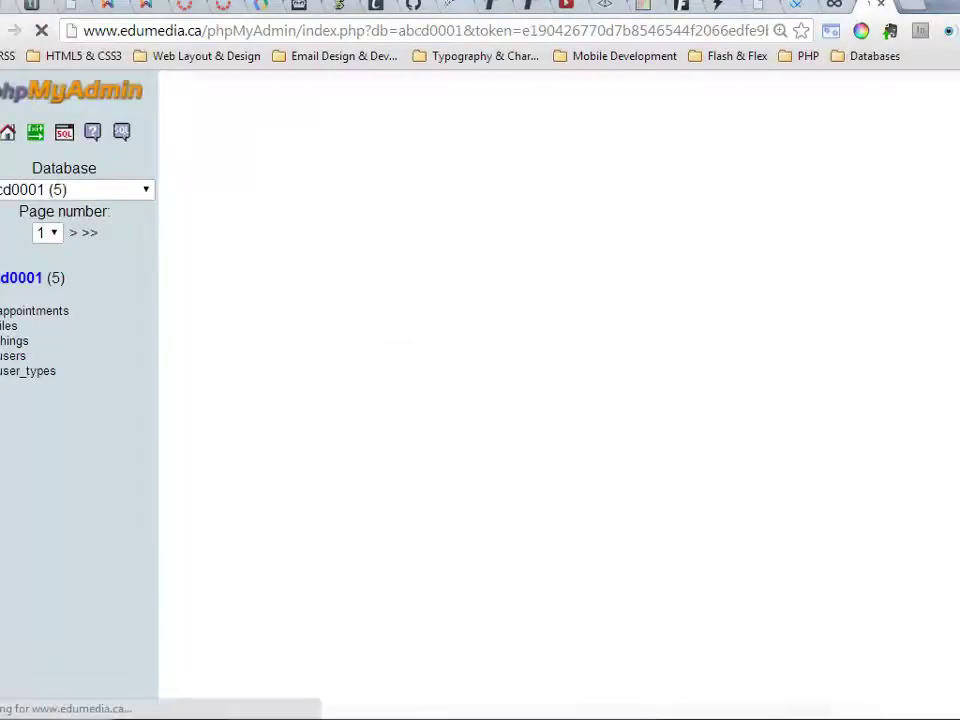